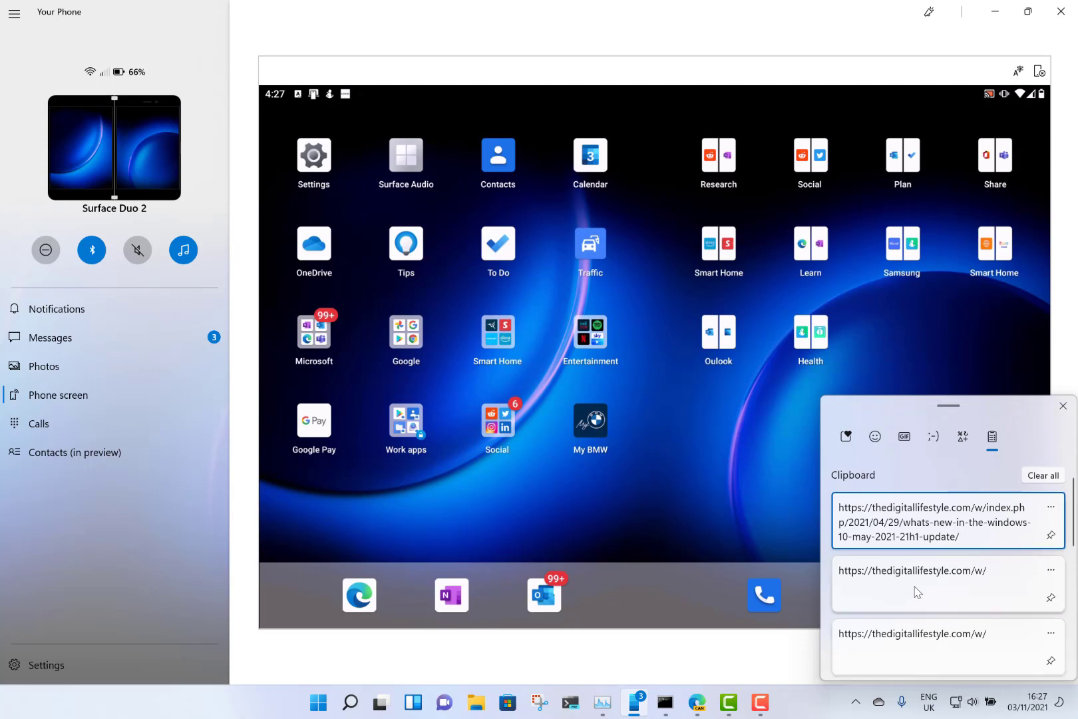
Dismiss the clipboard history to reveal the mirrored Duo home screen, and launch Windows Settings in the background
click(686, 485)
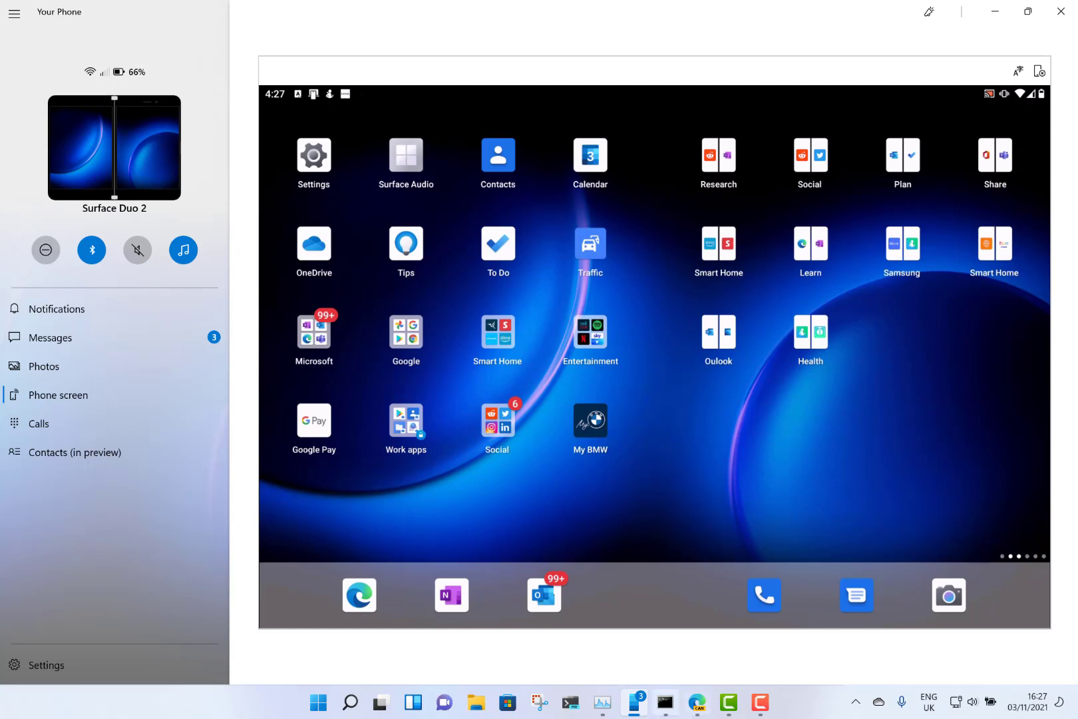
key(super+i)
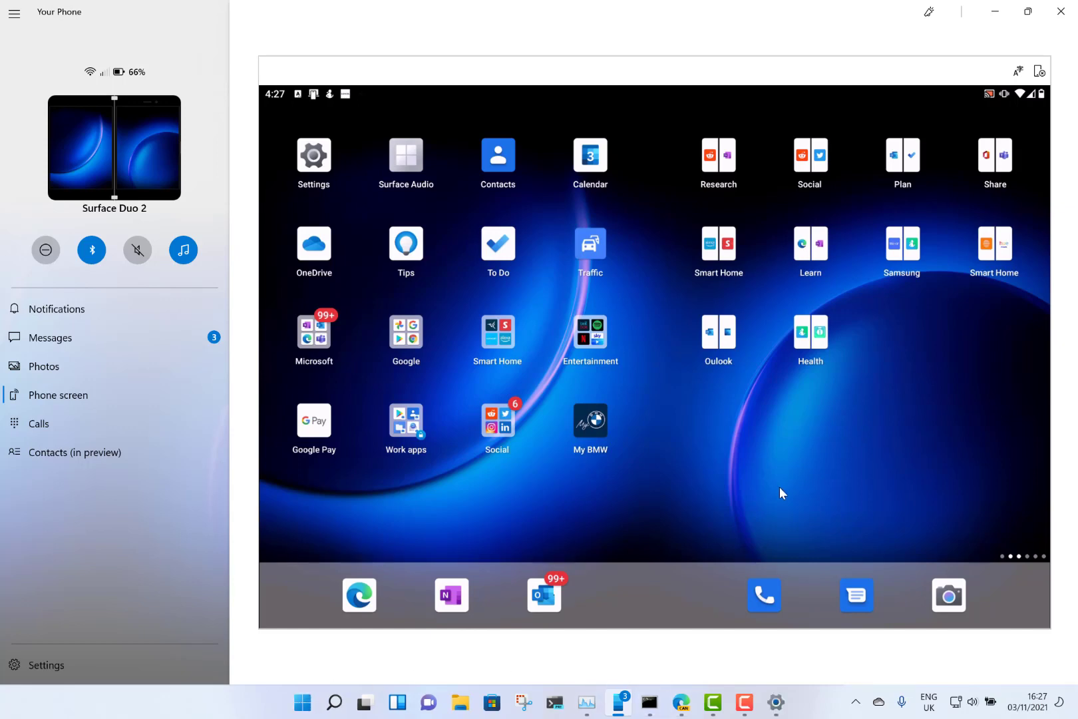
Paste the synced 21h1 update article link from the SwiftKey clipboard into the Duo's Edge address bar
click(360, 596)
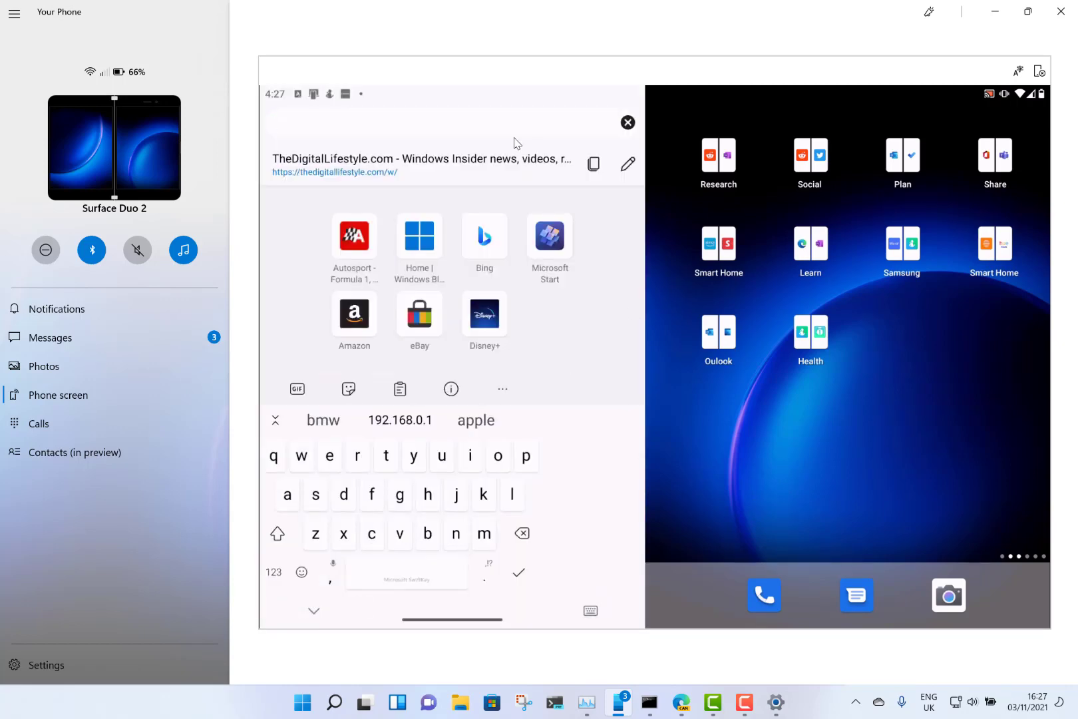
click(483, 122)
click(400, 388)
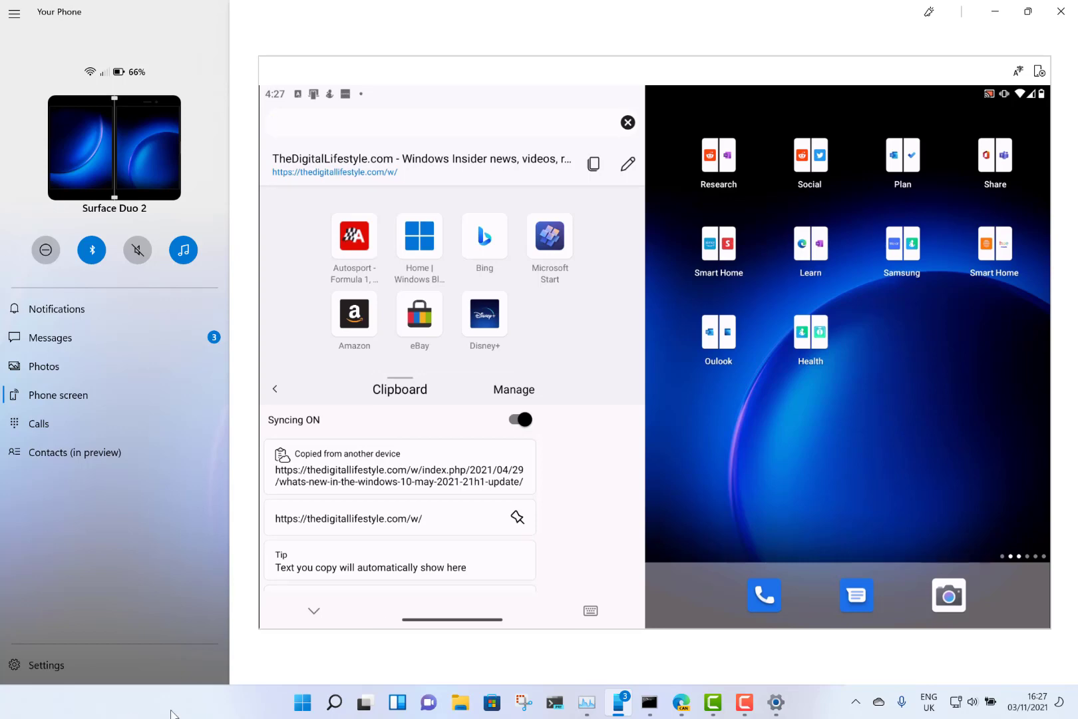
click(379, 480)
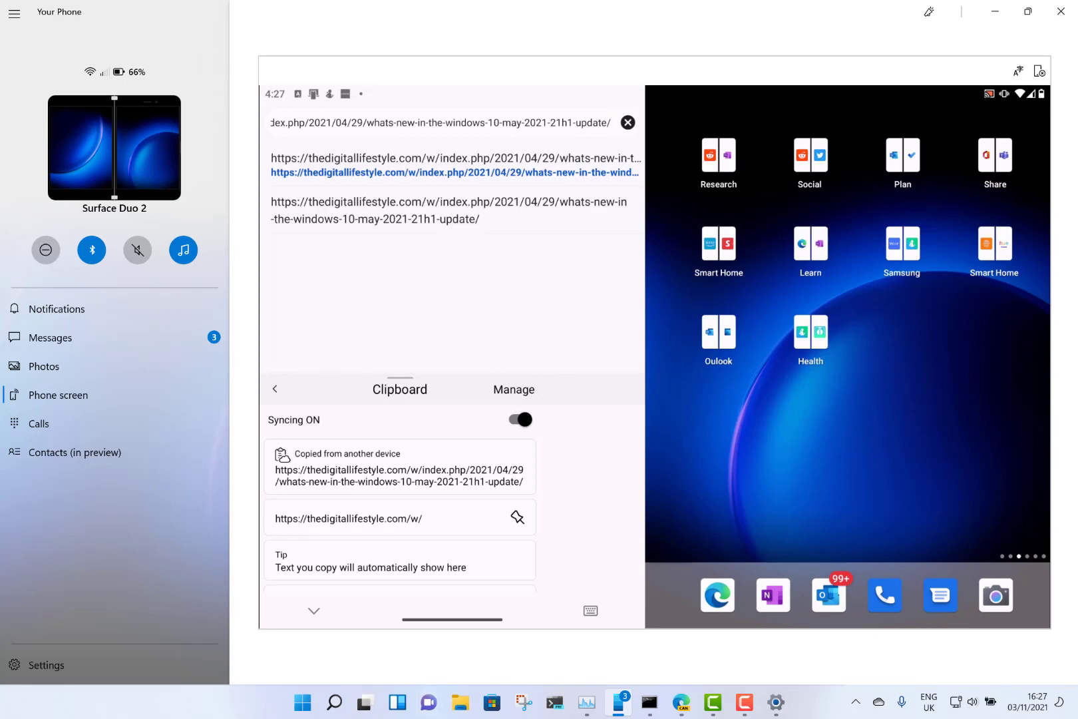
Minimize Your Phone and bring up the PC clipboard history with Win+V
click(988, 12)
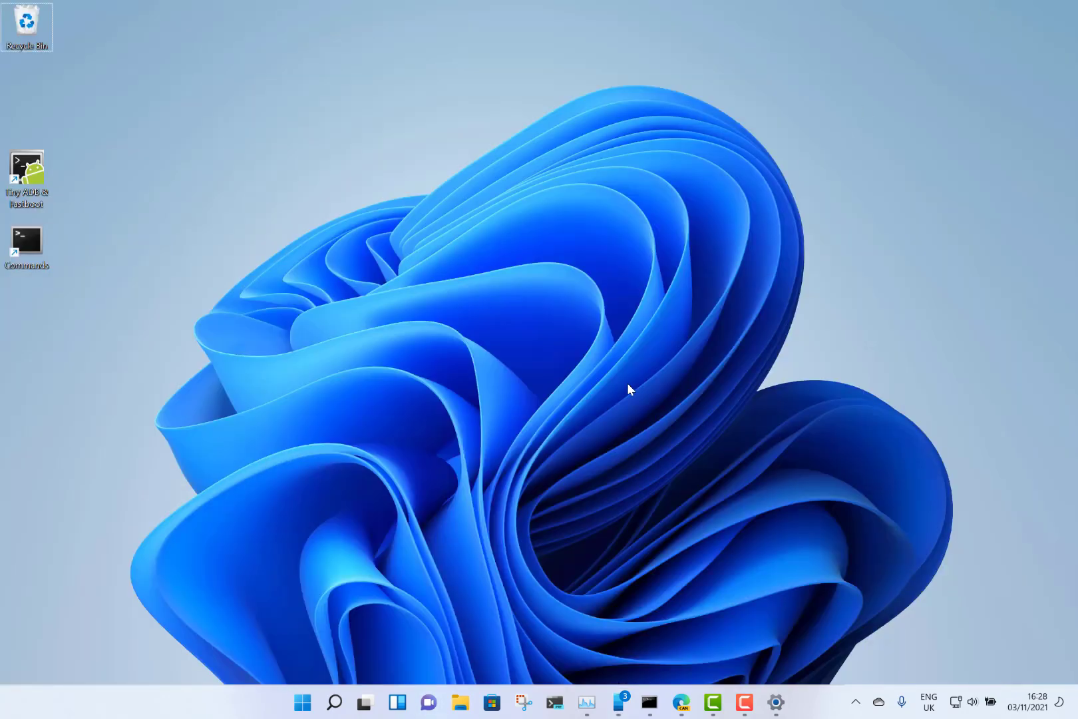
key(super+v)
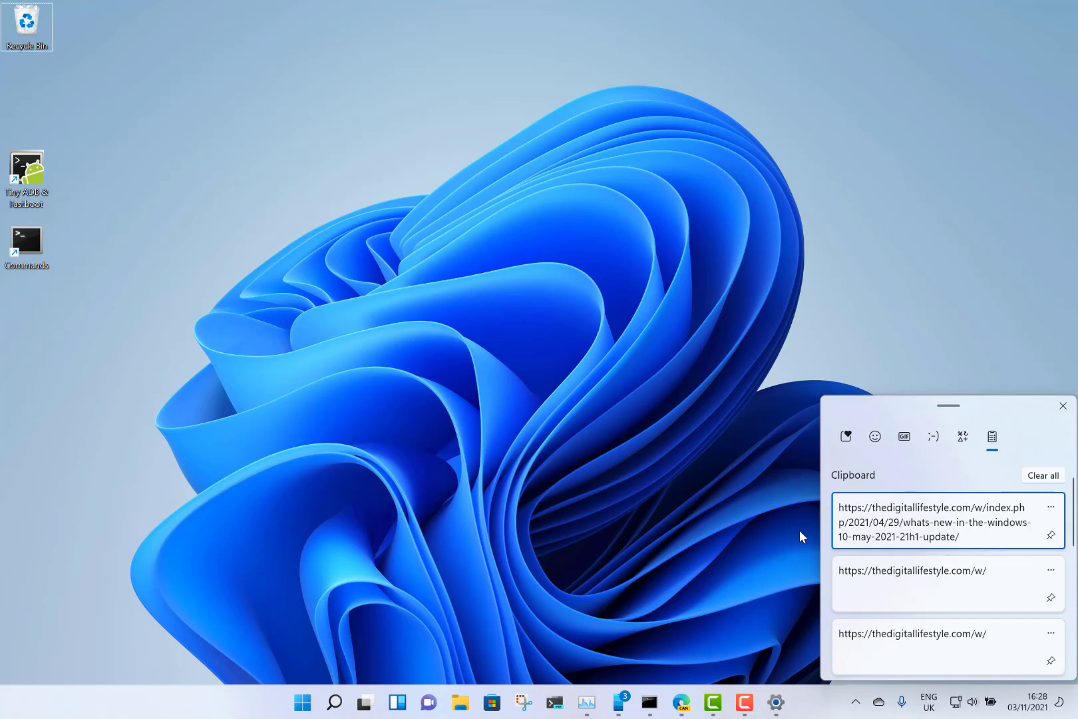
Copy the link to the 'Thoughts on the Surface Duo 2 after using it for a week' article in Edge
click(669, 542)
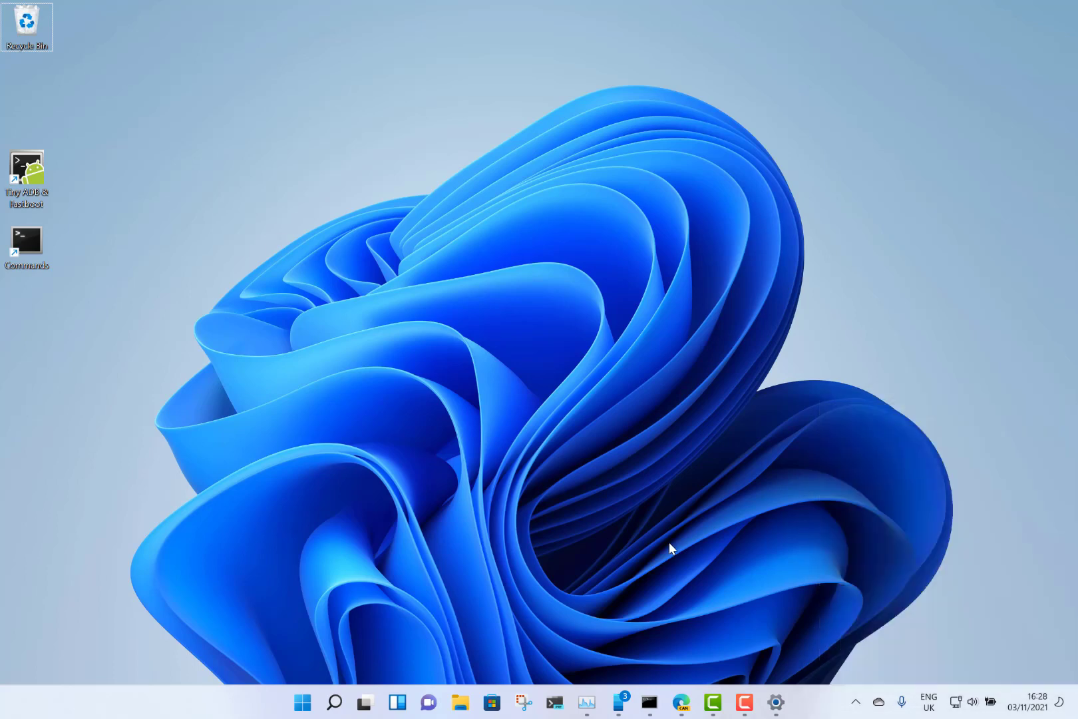
click(680, 701)
scroll(640, 501, down, 10)
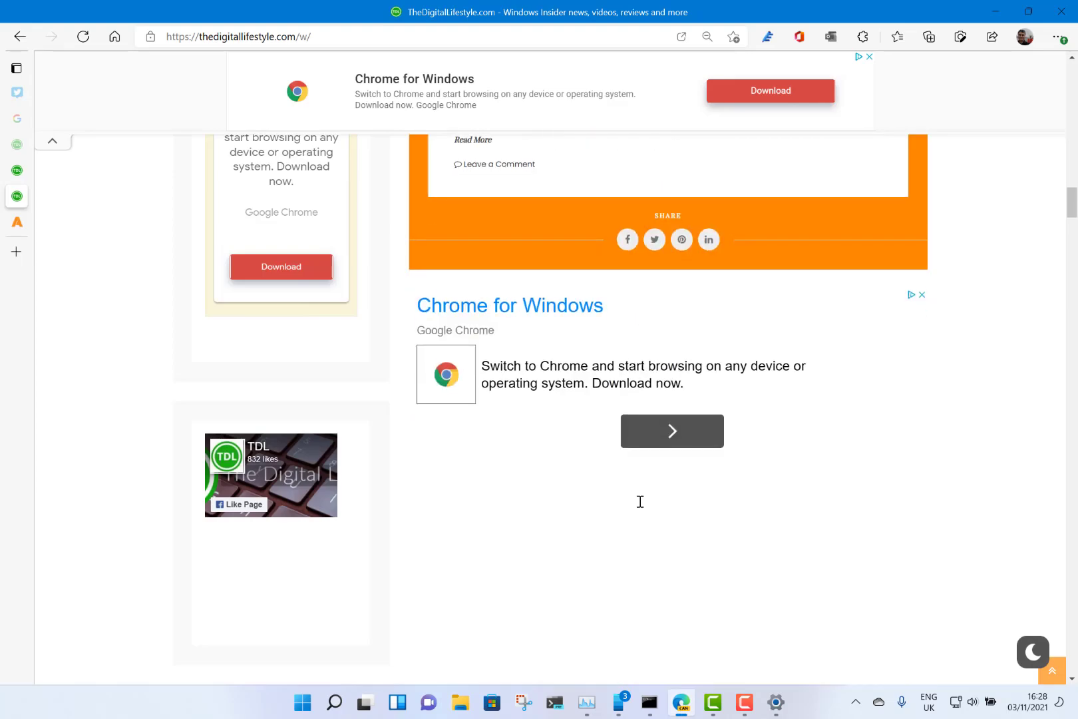
scroll(640, 501, down, 1)
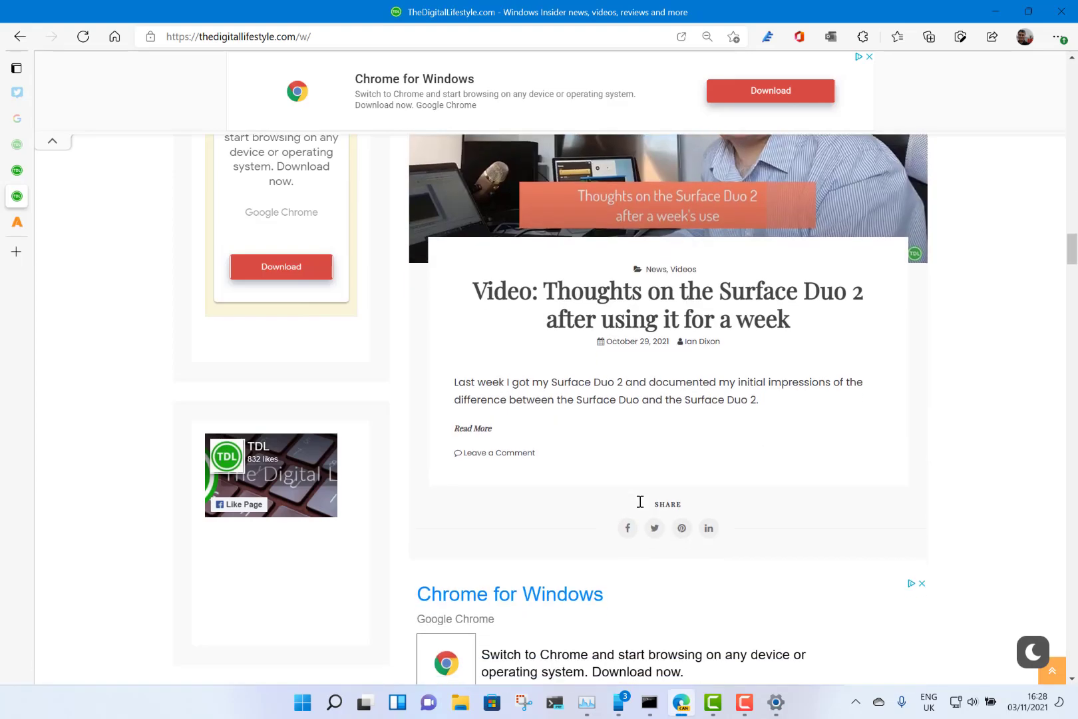
right_click(669, 311)
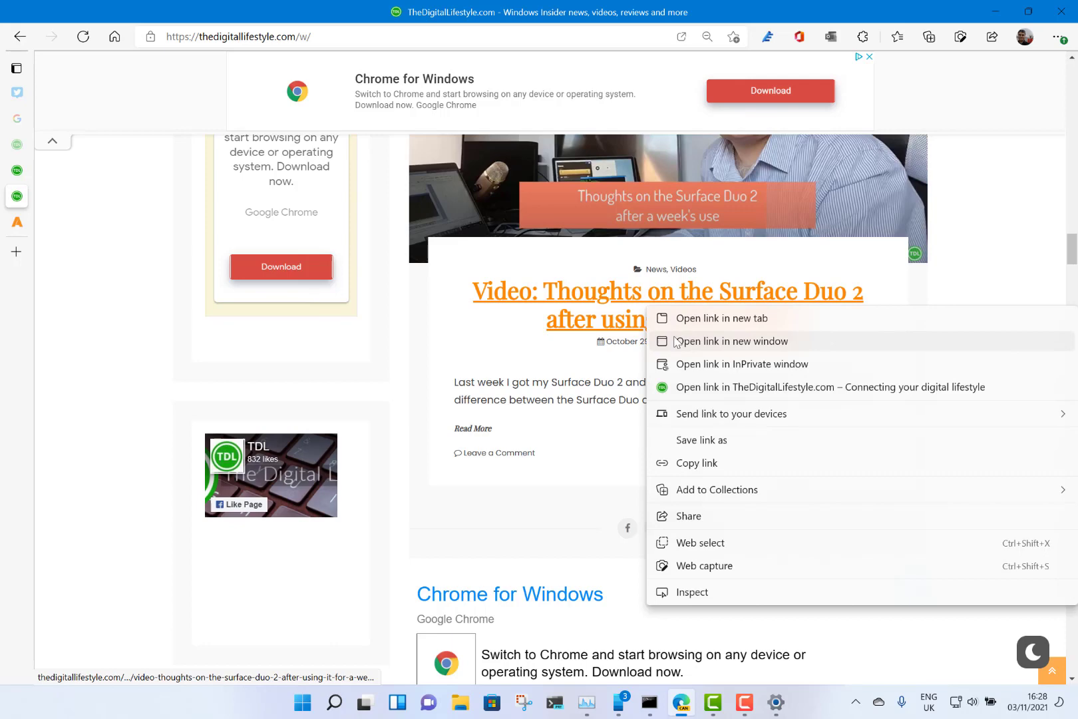
click(682, 462)
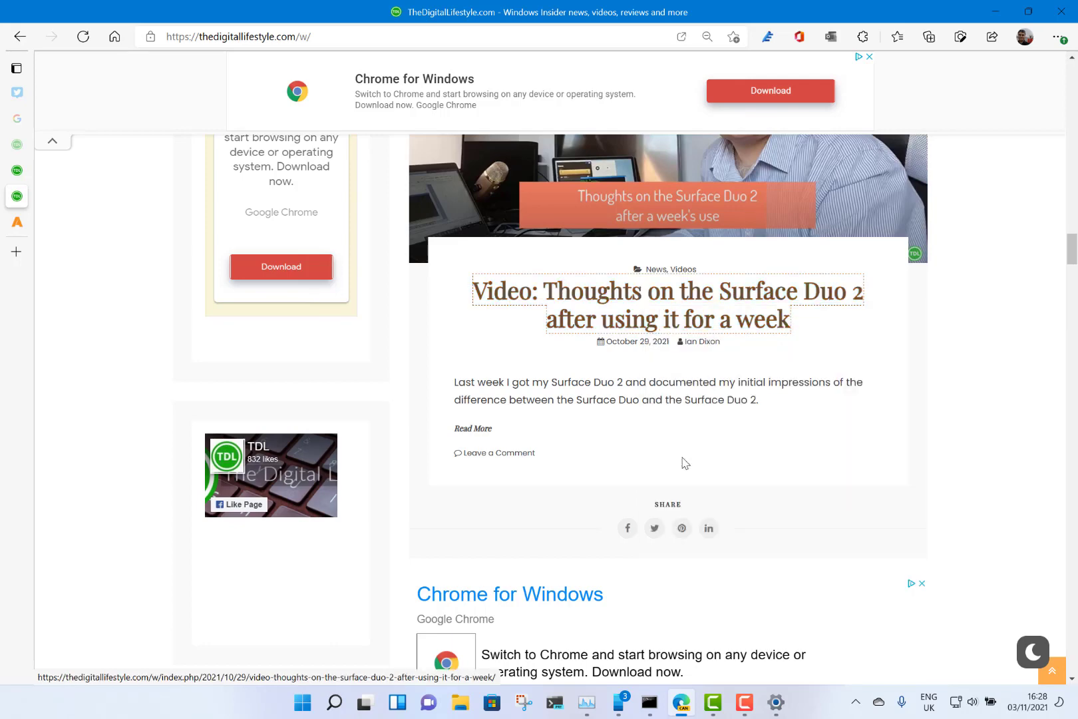
Verify the copied link in clipboard history, then return to Your Phone
key(super+v)
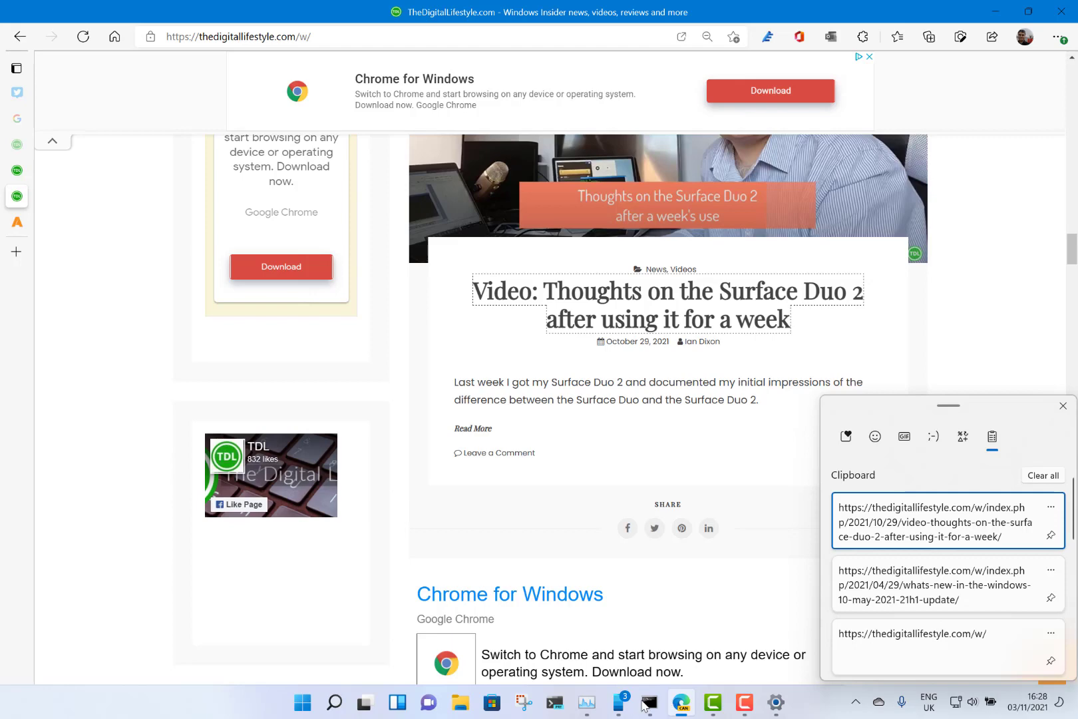
click(621, 704)
click(621, 704)
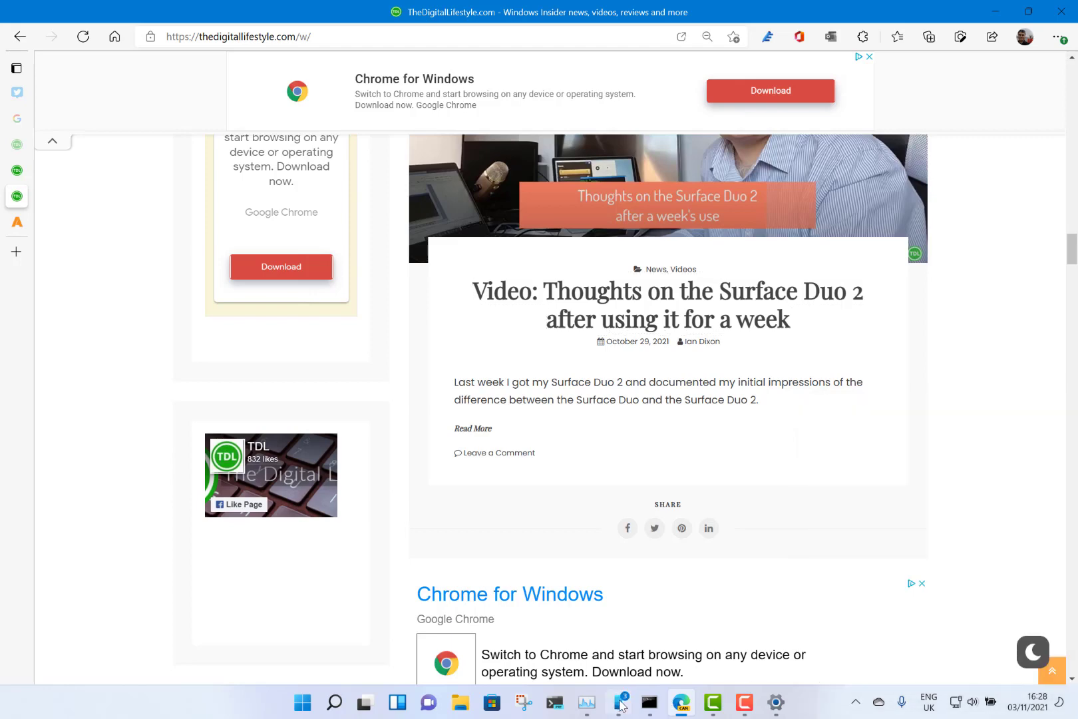
Show the Duo keyboard's synced clipboard items, confirming the Surface Duo 2 article link arrived
click(400, 389)
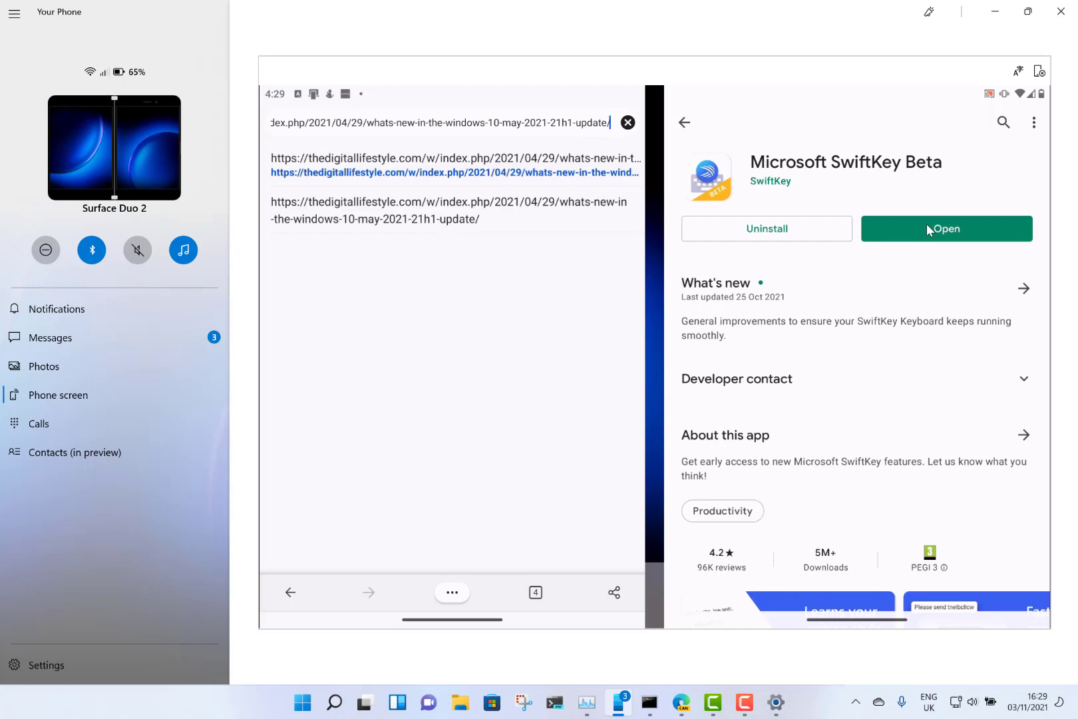
Open SwiftKey Beta's Account settings and bring up the keyboard's clipboard panel
click(875, 229)
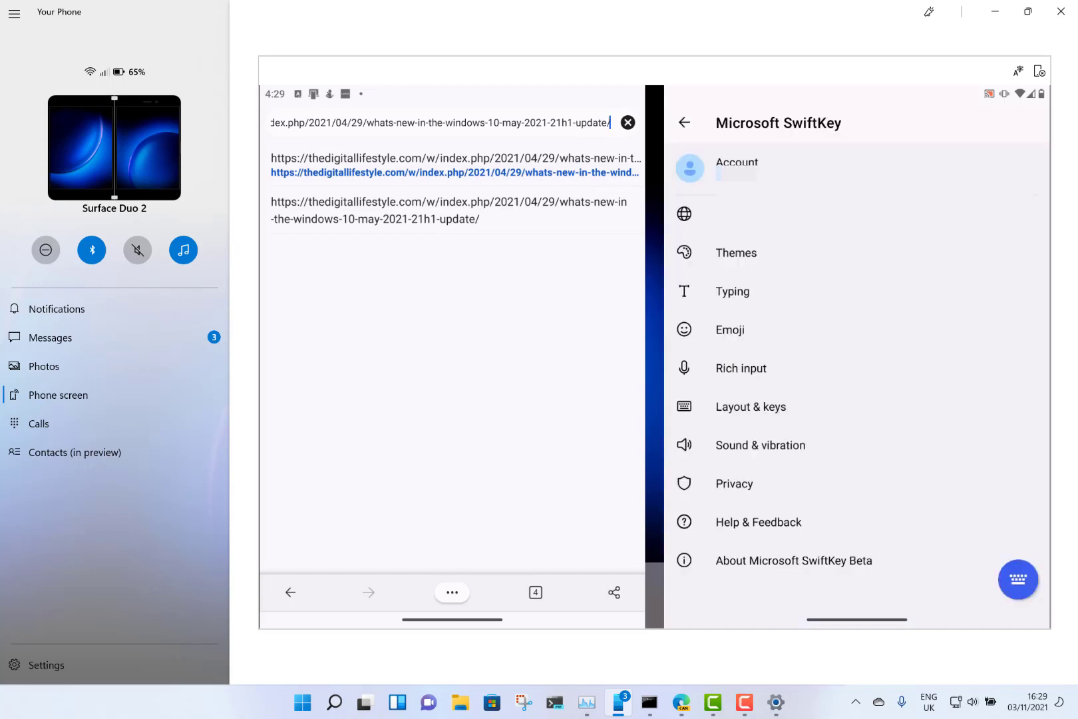
click(736, 166)
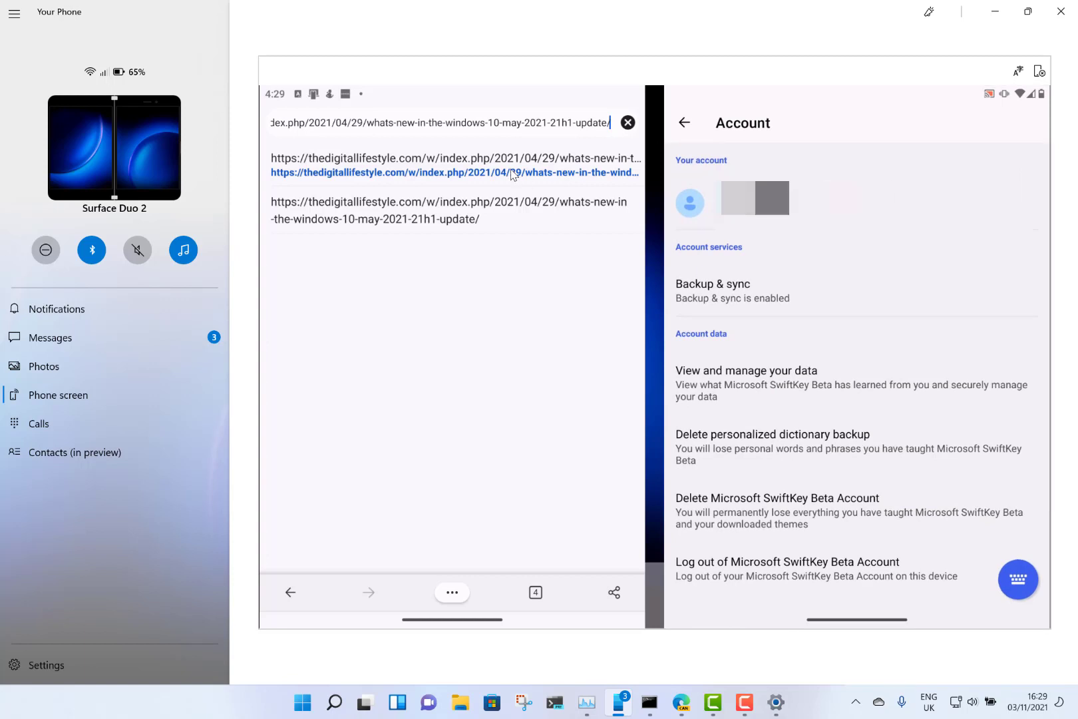
click(605, 126)
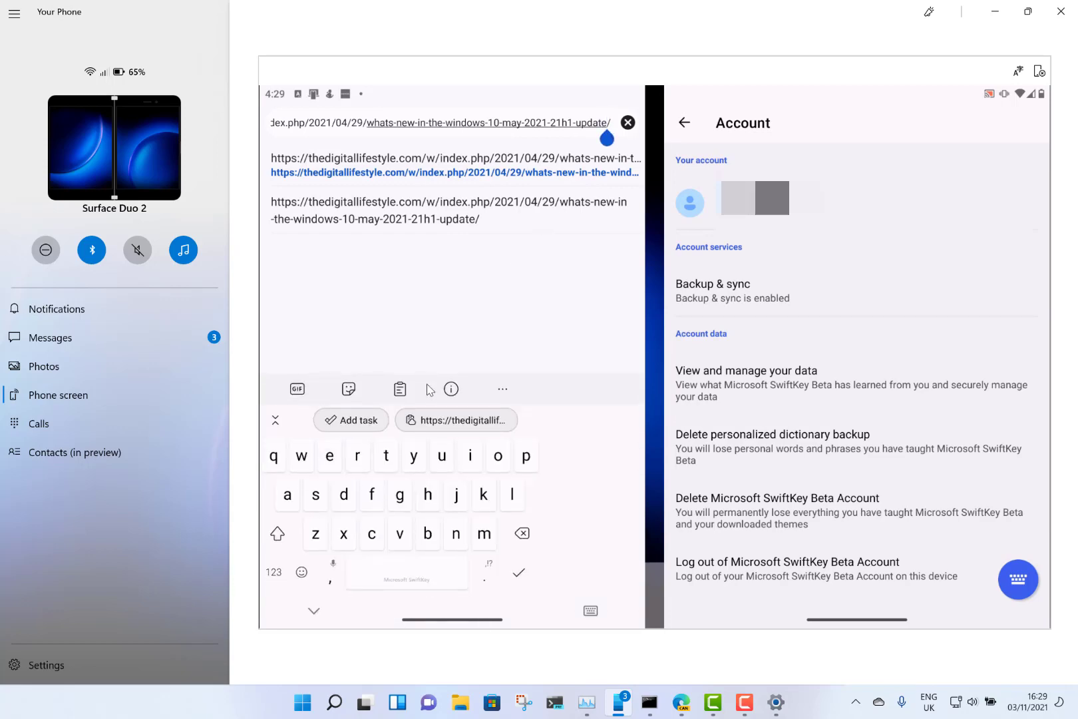
click(401, 391)
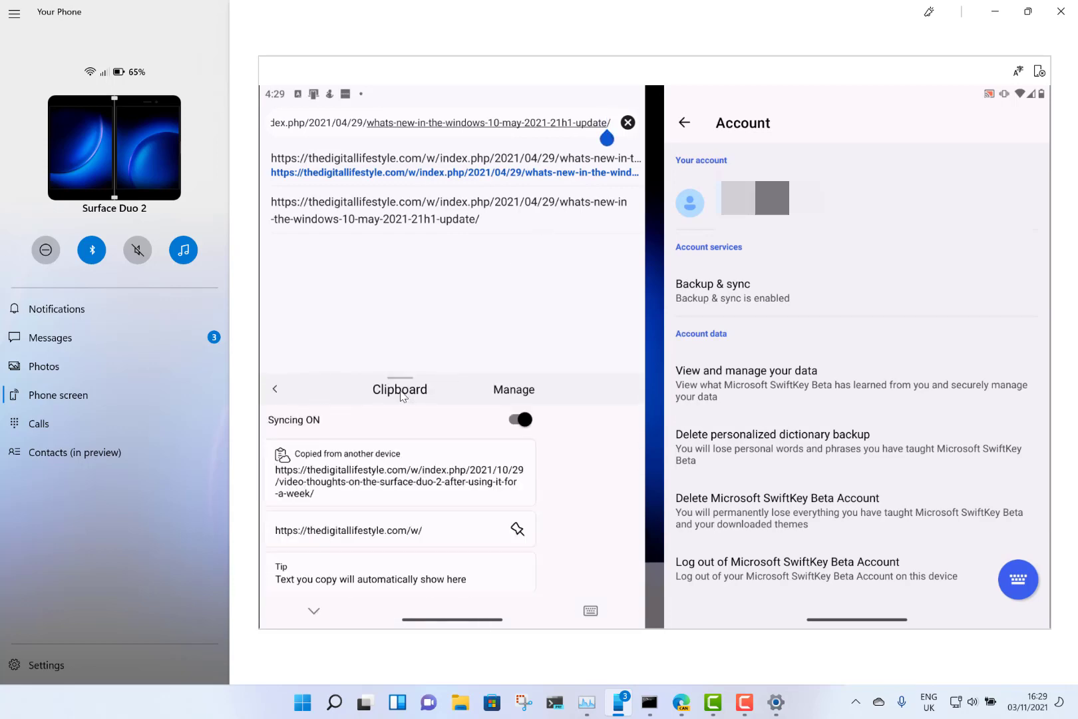
Pause clipboard syncing, acknowledge the message, then turn syncing back on
click(523, 419)
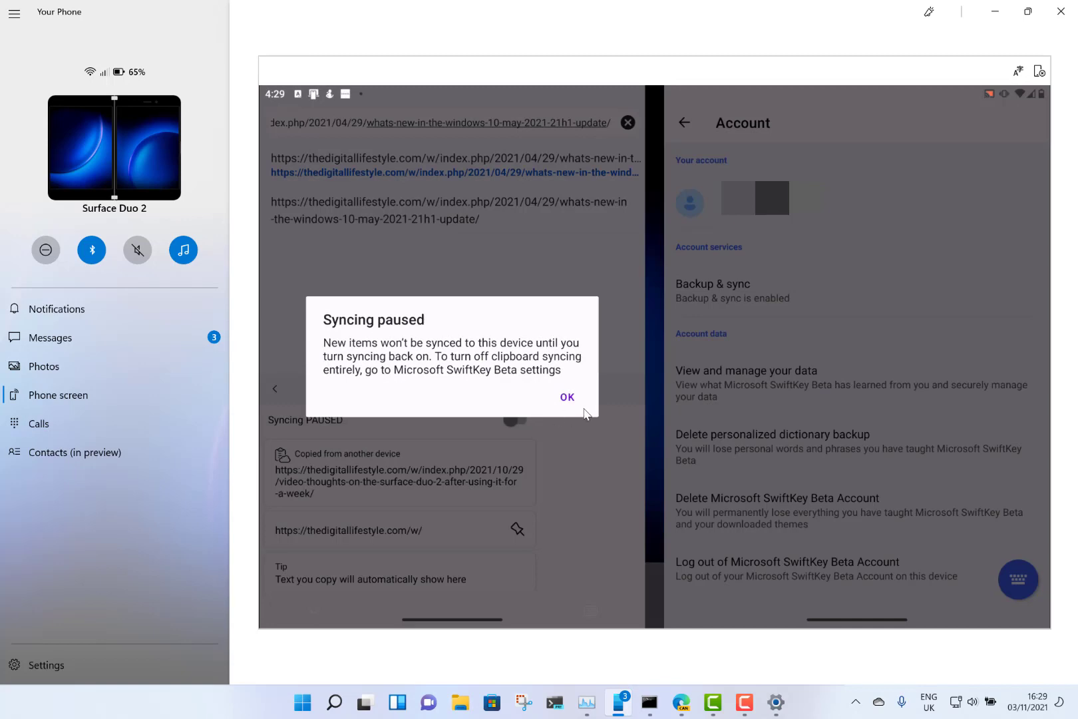
click(572, 394)
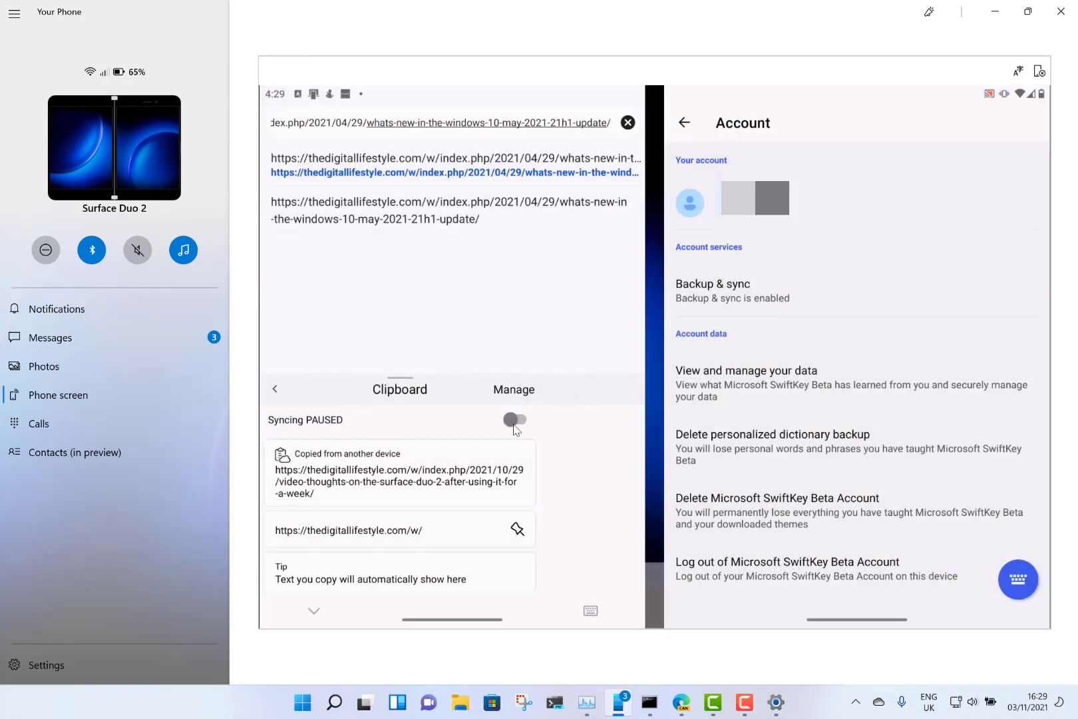
click(516, 421)
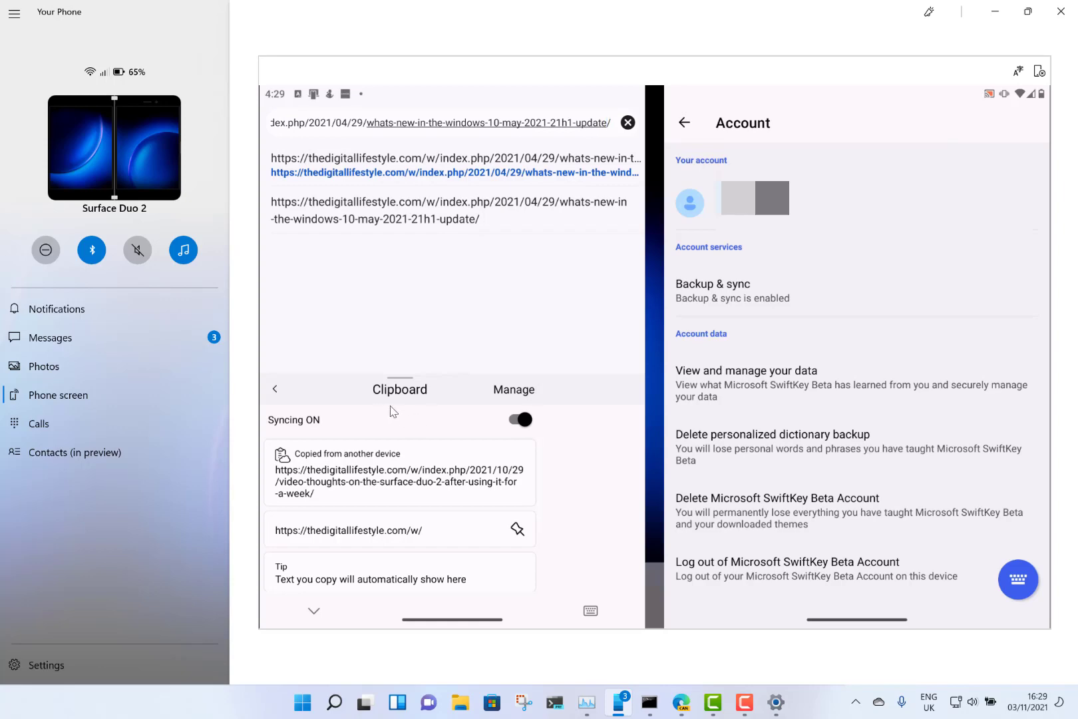
Show Windows Clipboard settings with history and cross-device sync on, then scroll through the clipboard history entries
click(782, 709)
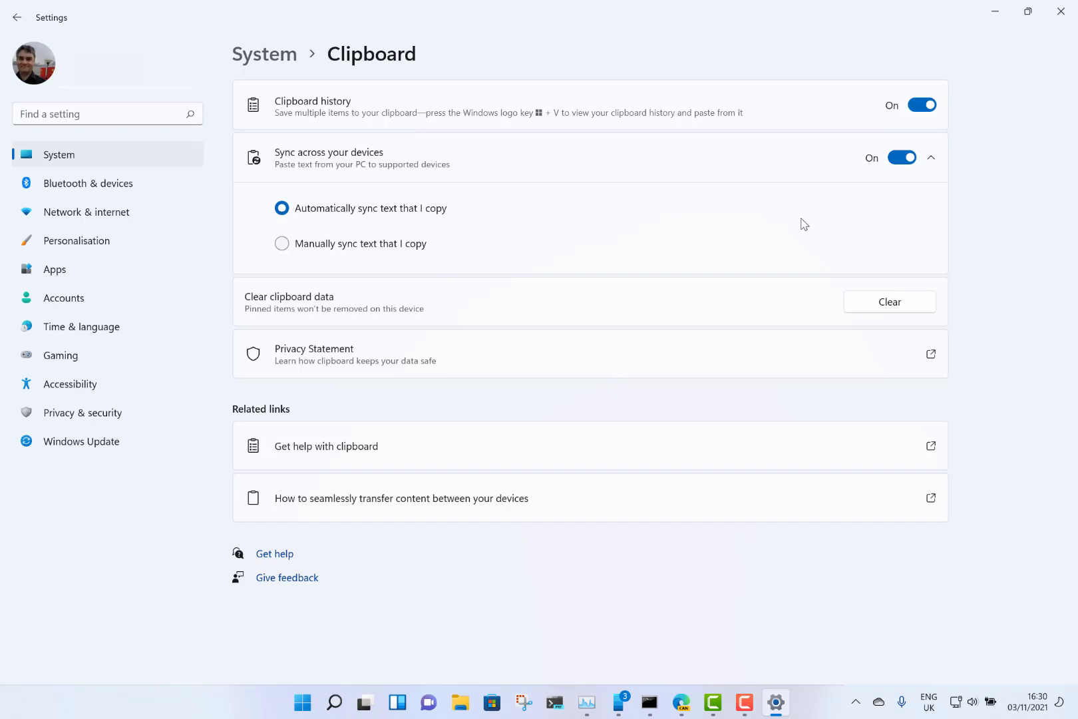
key(super+v)
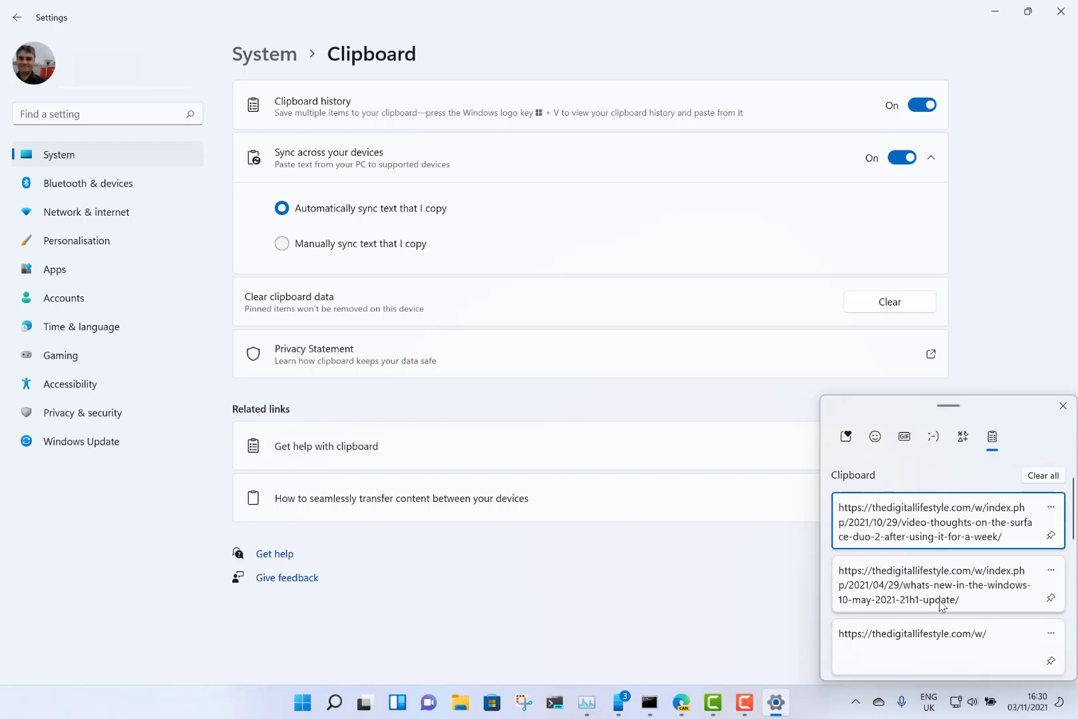
scroll(942, 606, down, 3)
scroll(942, 605, up, 3)
scroll(942, 606, down, 3)
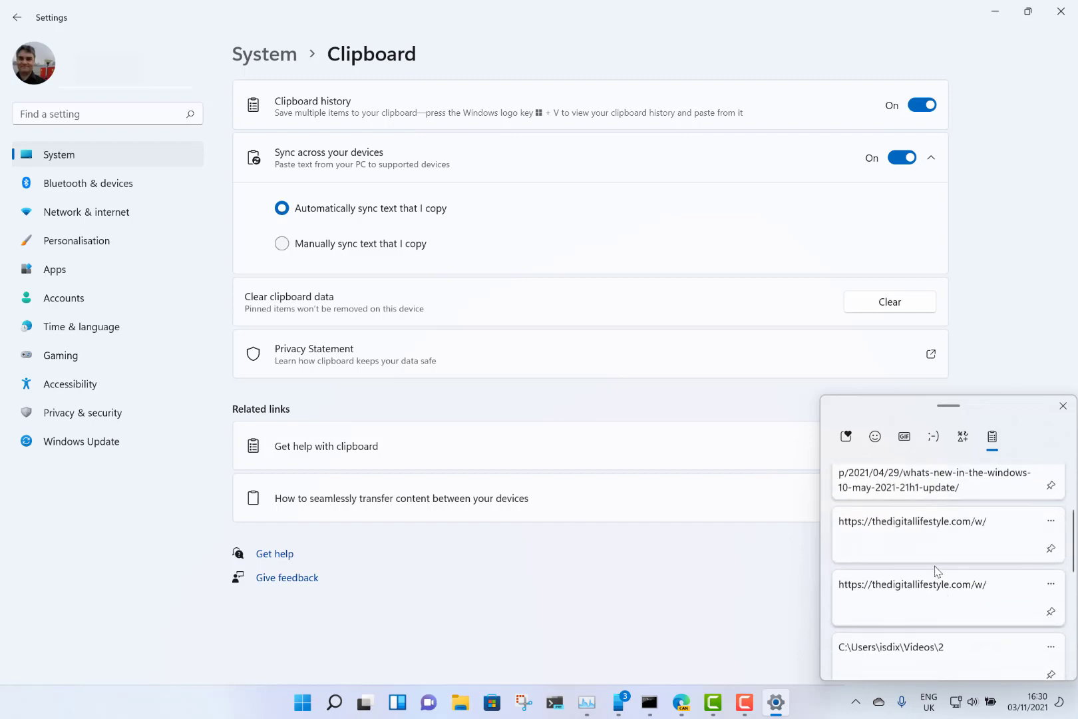
scroll(939, 585, up, 1)
scroll(938, 594, up, 1)
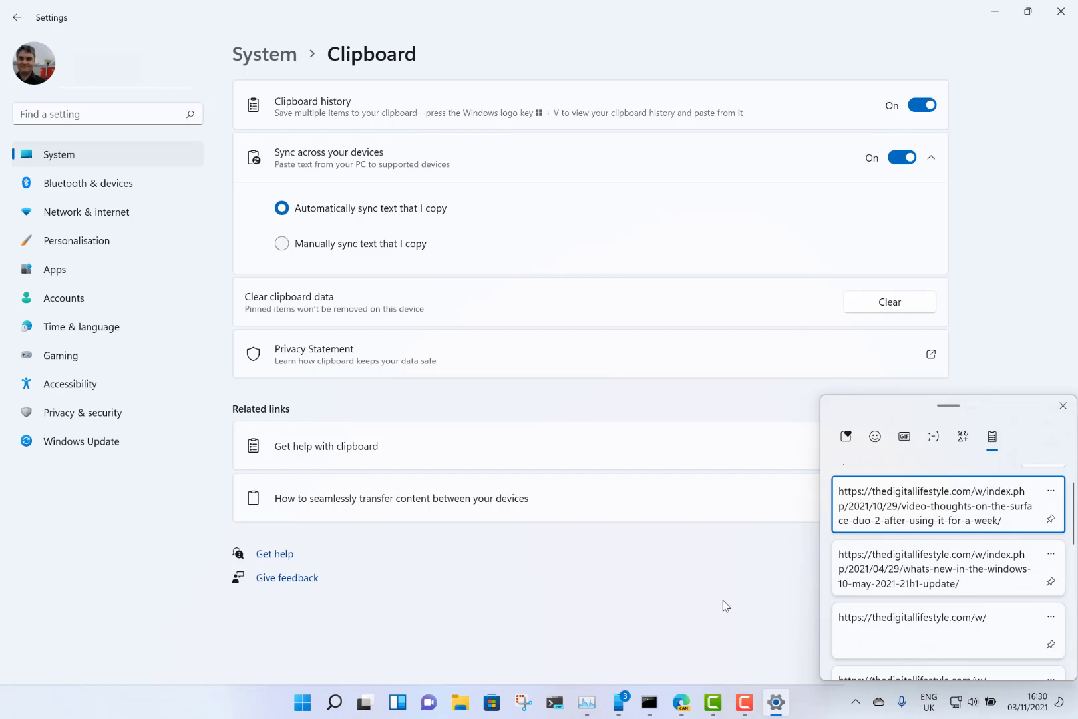
Dismiss the PC clipboard history to return to the mirrored Duo's synced clipboard
click(627, 702)
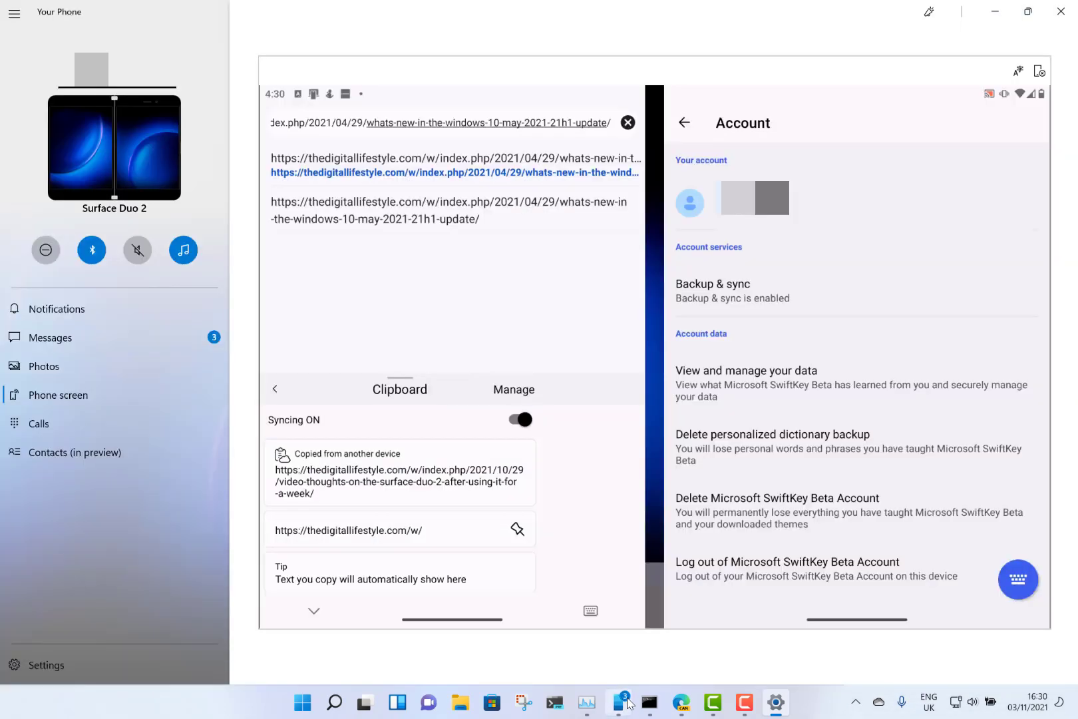